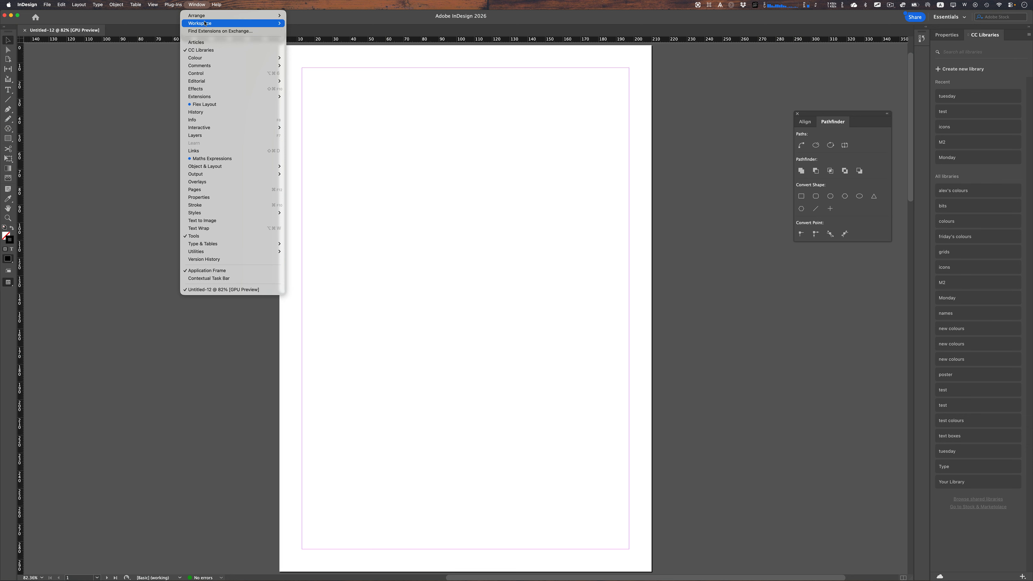
- Switch the workspace to Essentials Classic and move the Pages panel slightly to the right
mouse_move(252, 23)
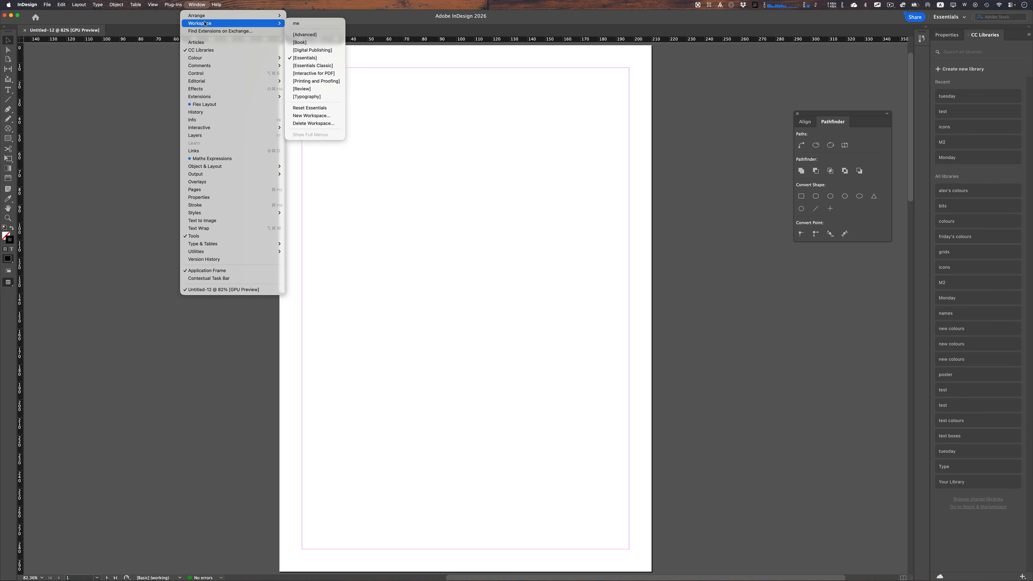
left_click(325, 65)
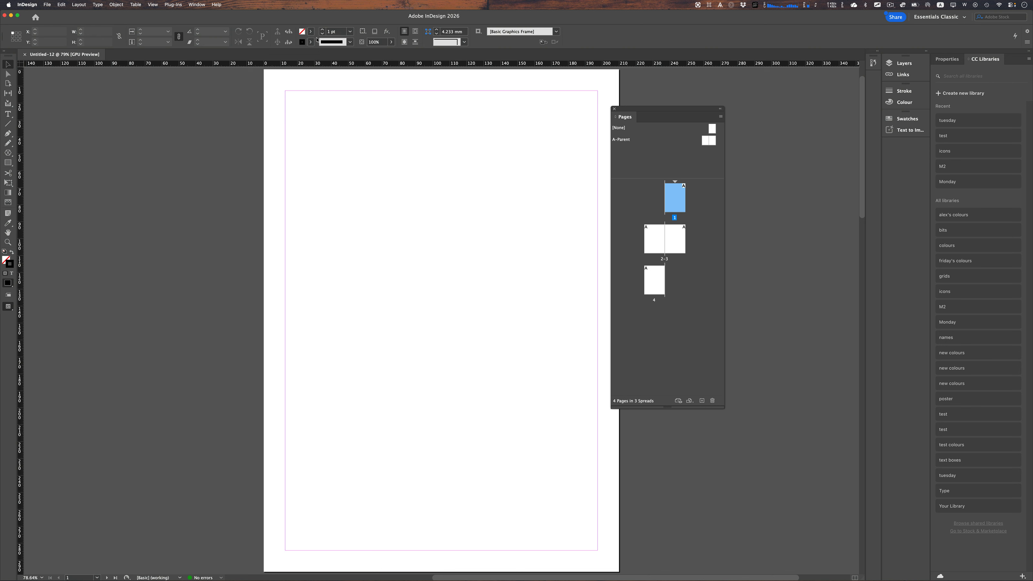
left_click_drag(648, 113, 710, 99)
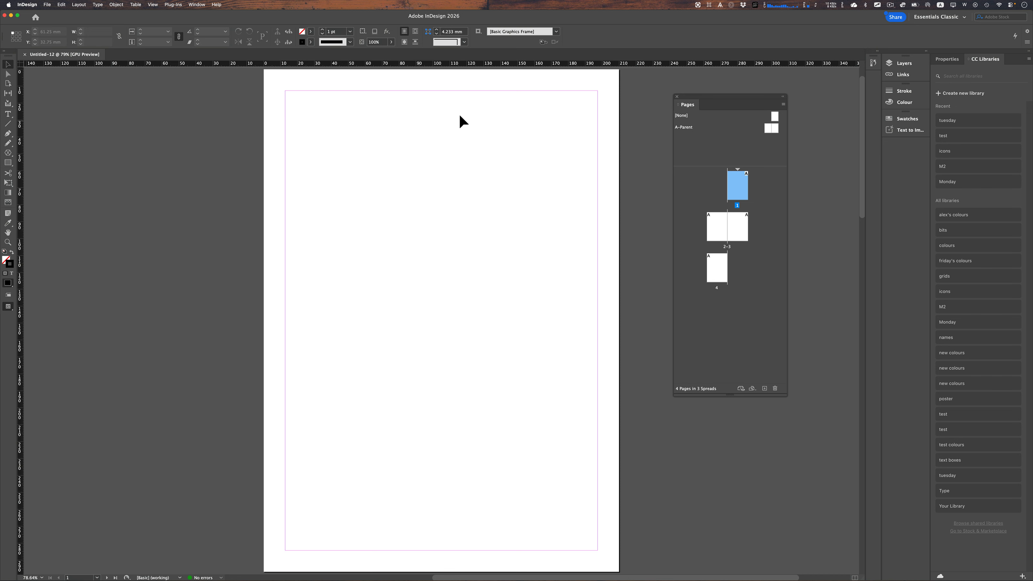
- Open the menu-bar overlay utility and add a three-by-three grid overlay to the screen
left_click(709, 5)
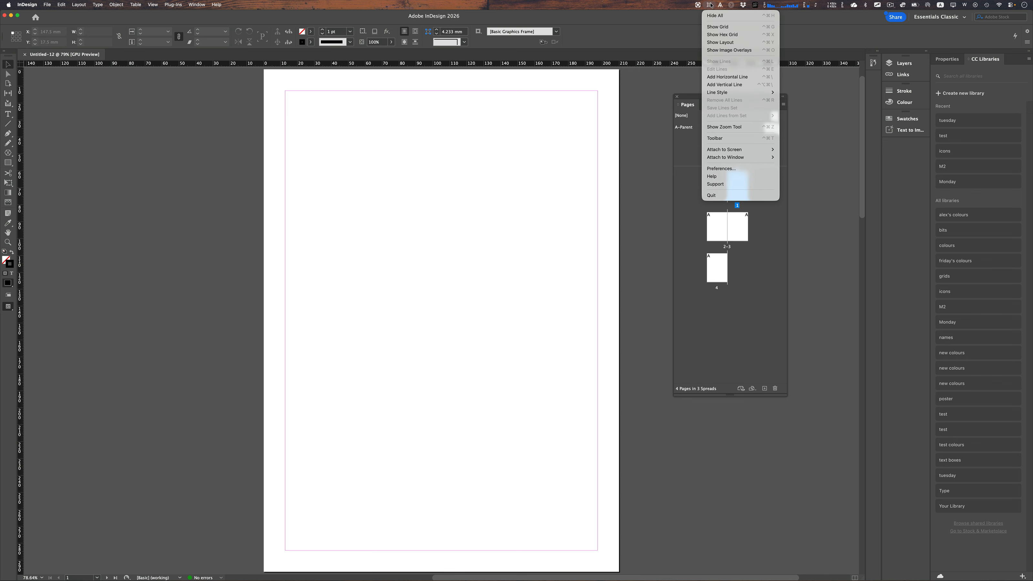
left_click(720, 5)
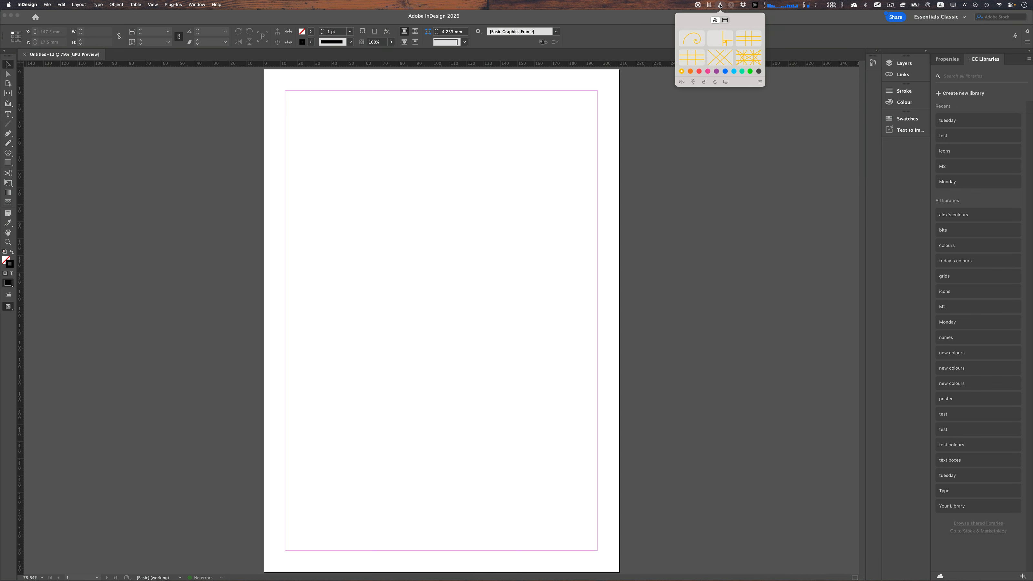
left_click(687, 61)
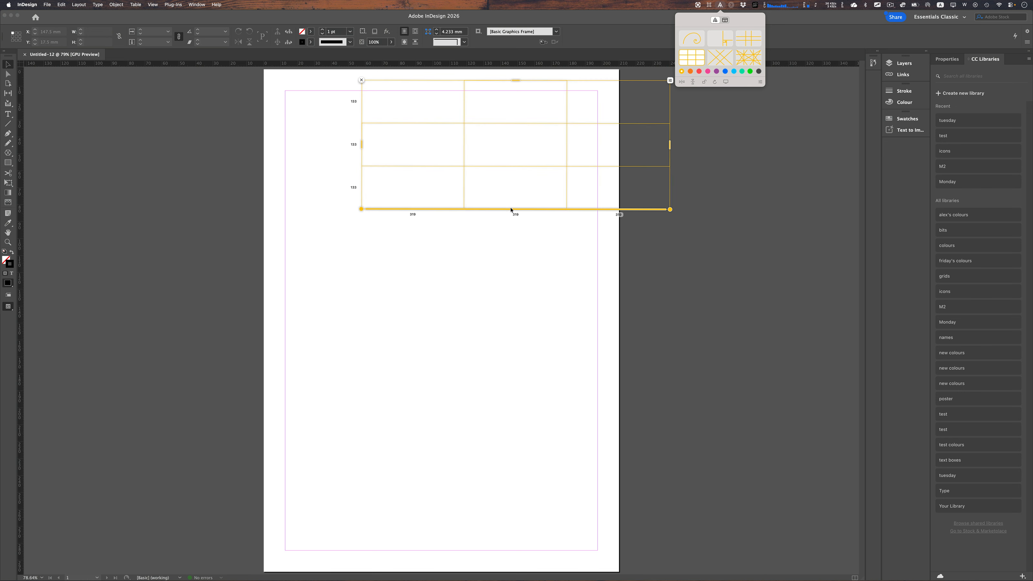
- Stretch and move the grid overlay so it covers the whole page
left_click_drag(512, 210, 423, 568)
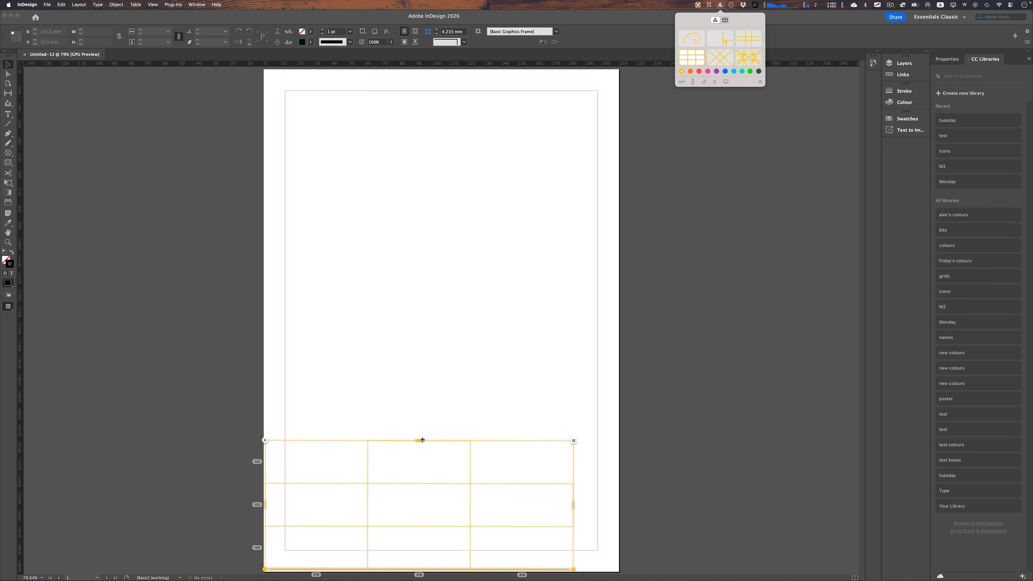
left_click_drag(422, 440, 435, 69)
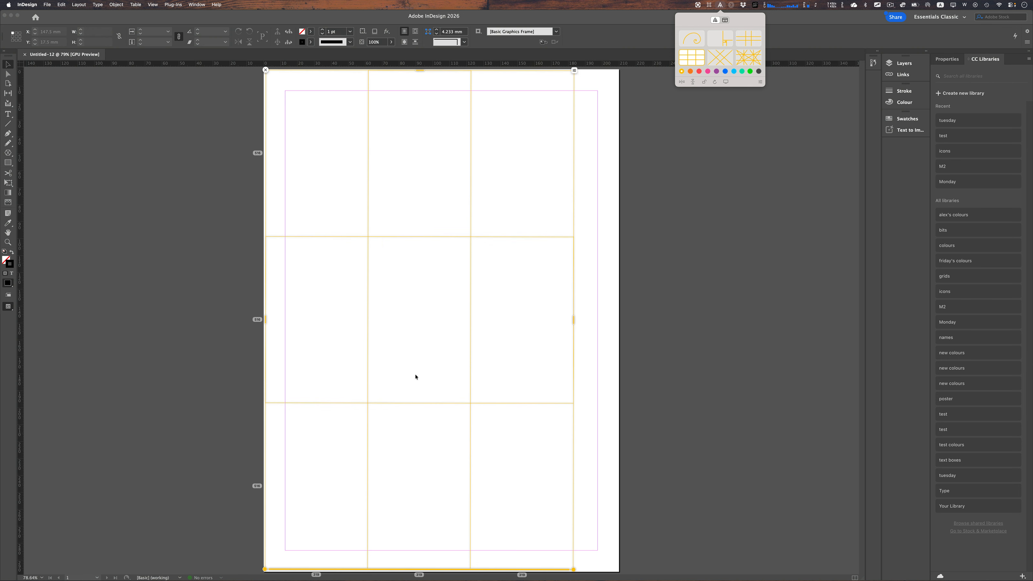
left_click_drag(434, 570, 432, 572)
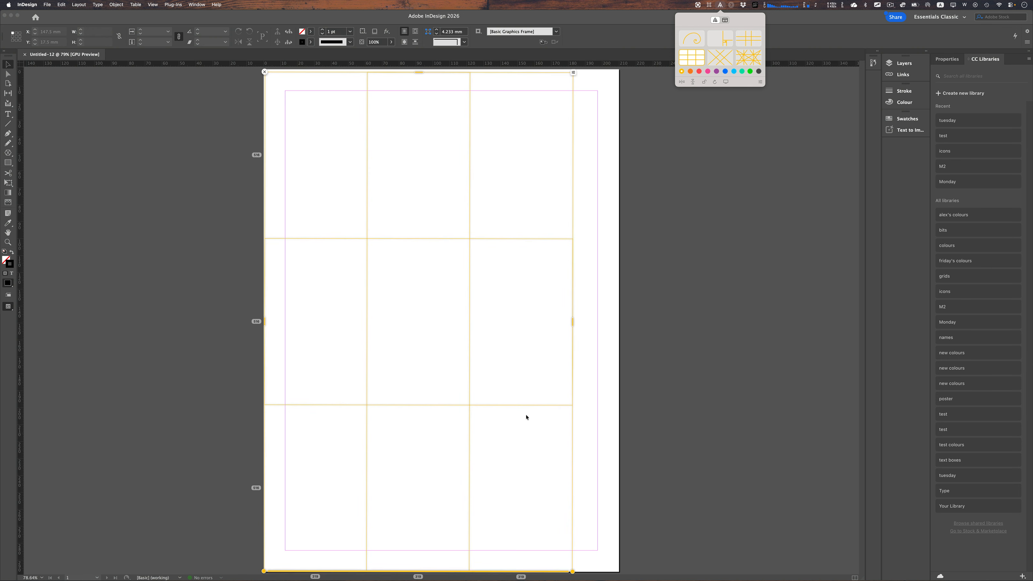
left_click_drag(573, 322, 619, 327)
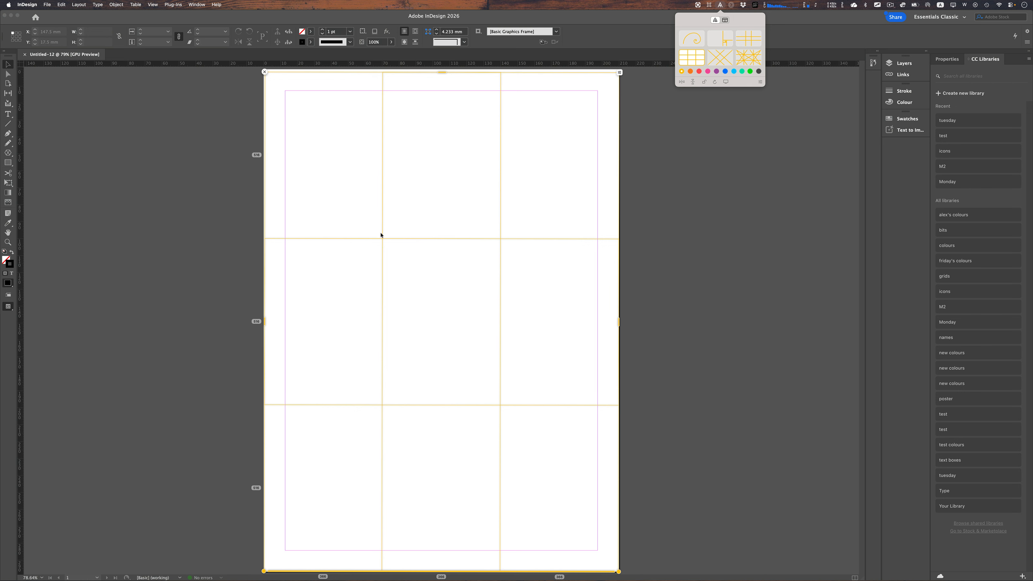
- Nudge the grid overlay edges, then close the overlay
key("super+F12")
left_click_drag(371, 225, 398, 254)
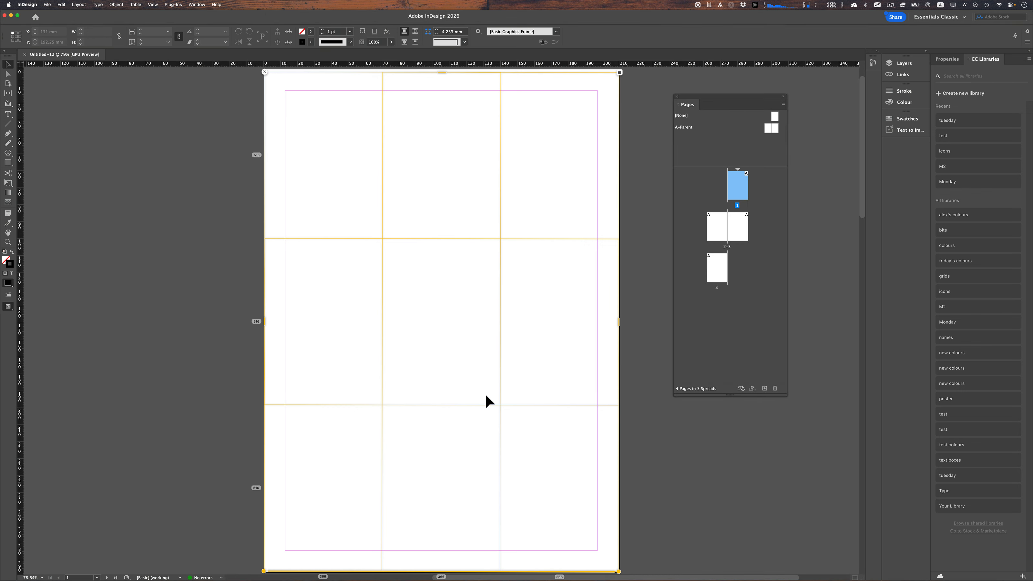
left_click_drag(510, 419, 512, 421)
left_click_drag(361, 397, 407, 427)
left_click_drag(441, 72, 441, 70)
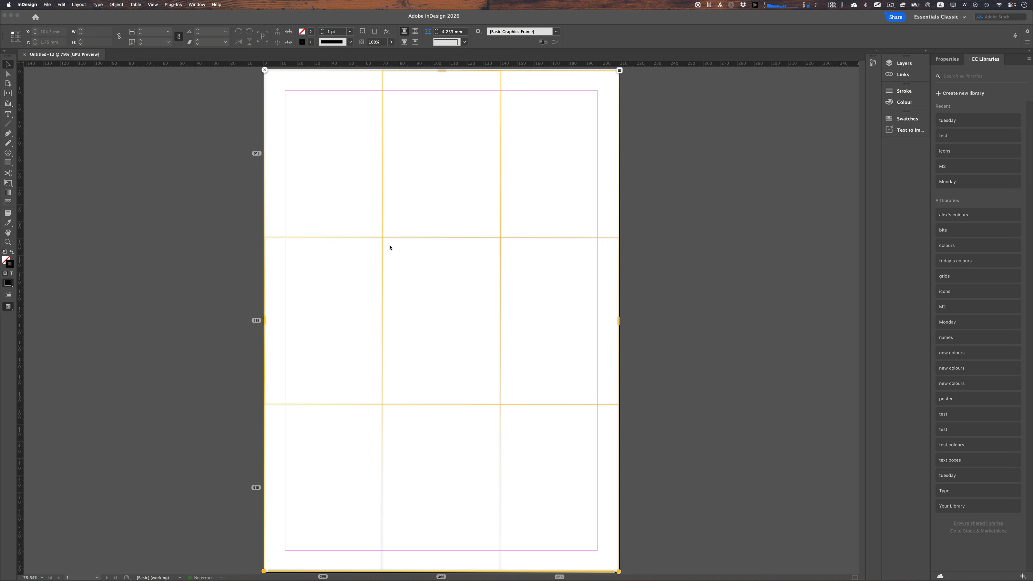
left_click(264, 70)
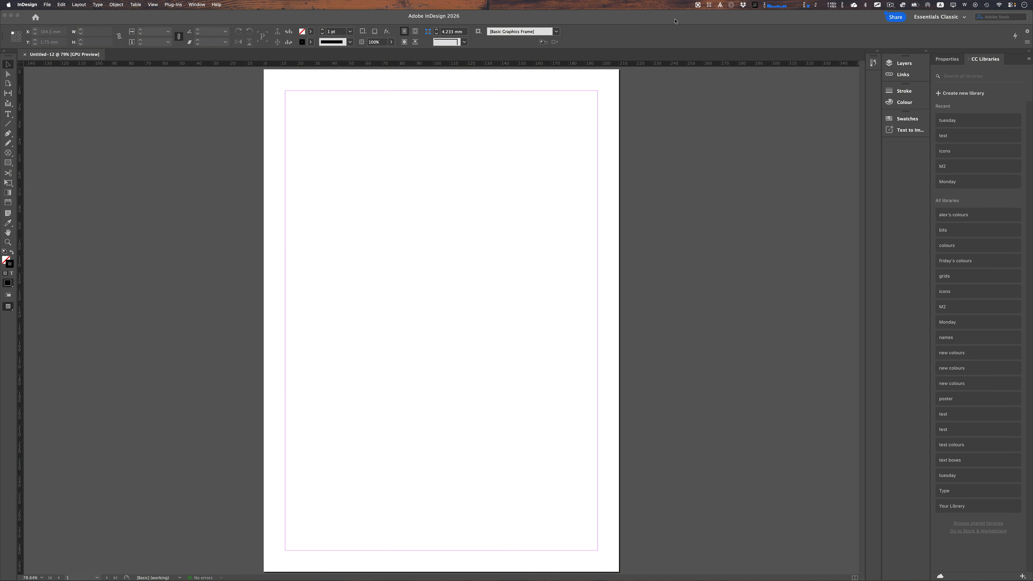
left_click(720, 6)
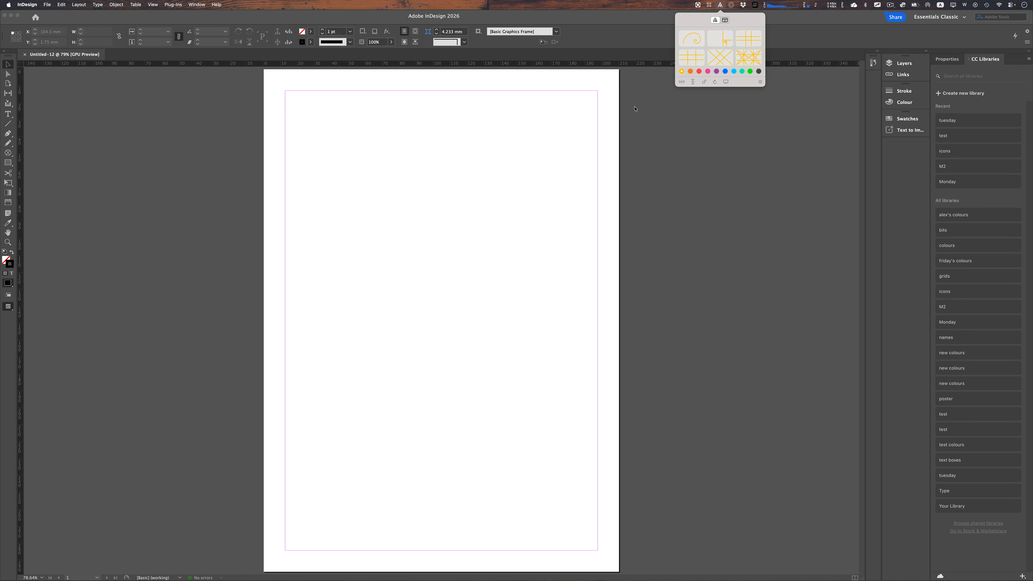
left_click(460, 172)
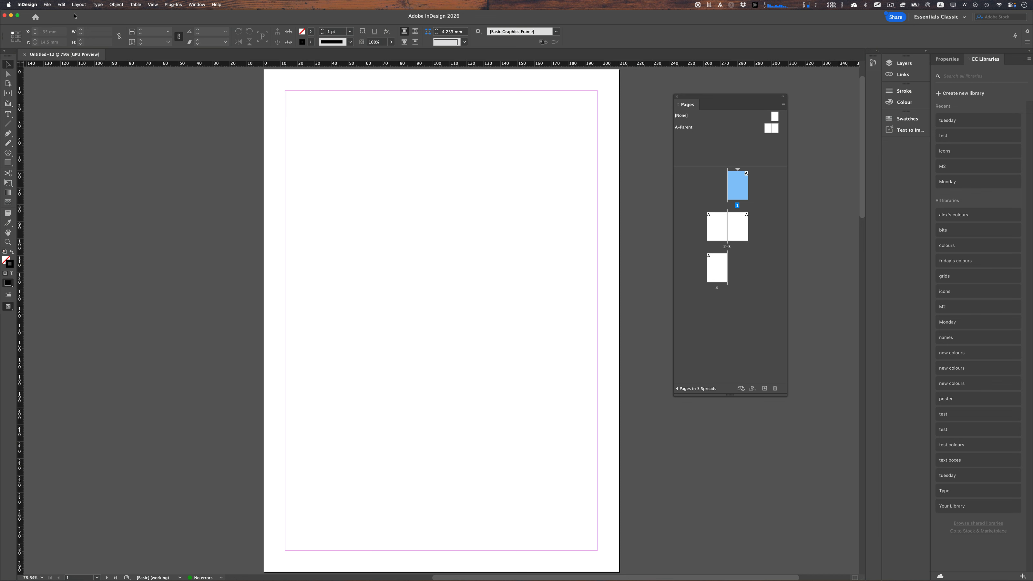
- Open Create Guides and set 3 columns with a 0 mm gutter
left_click(78, 5)
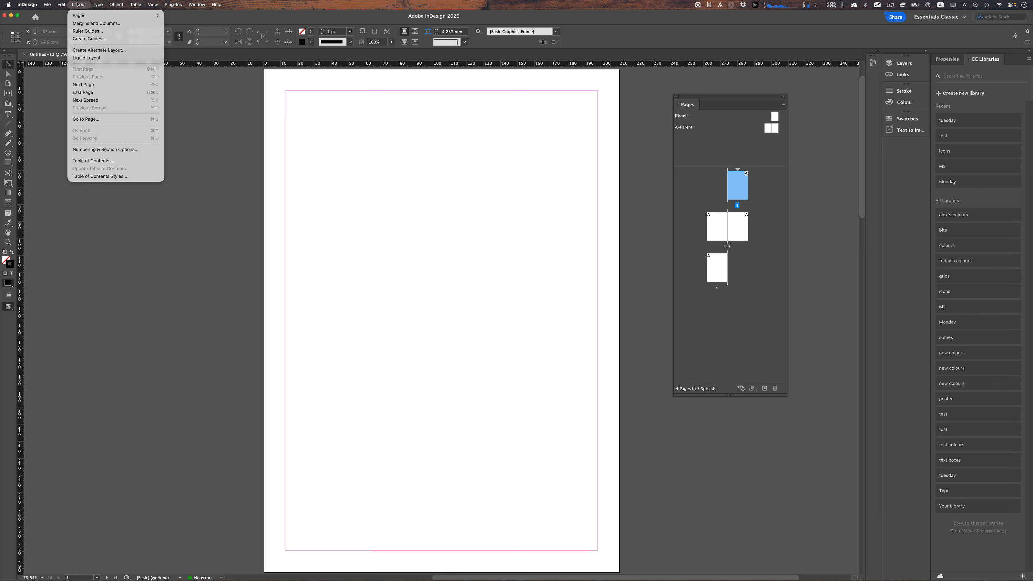
left_click(88, 39)
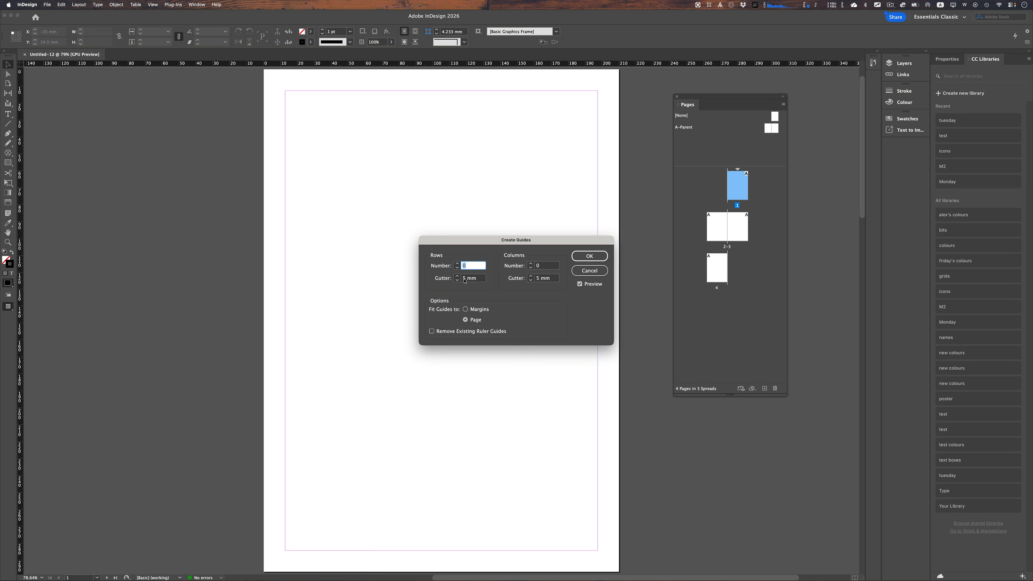
left_click(531, 264)
left_click(531, 264)
left_click(531, 264)
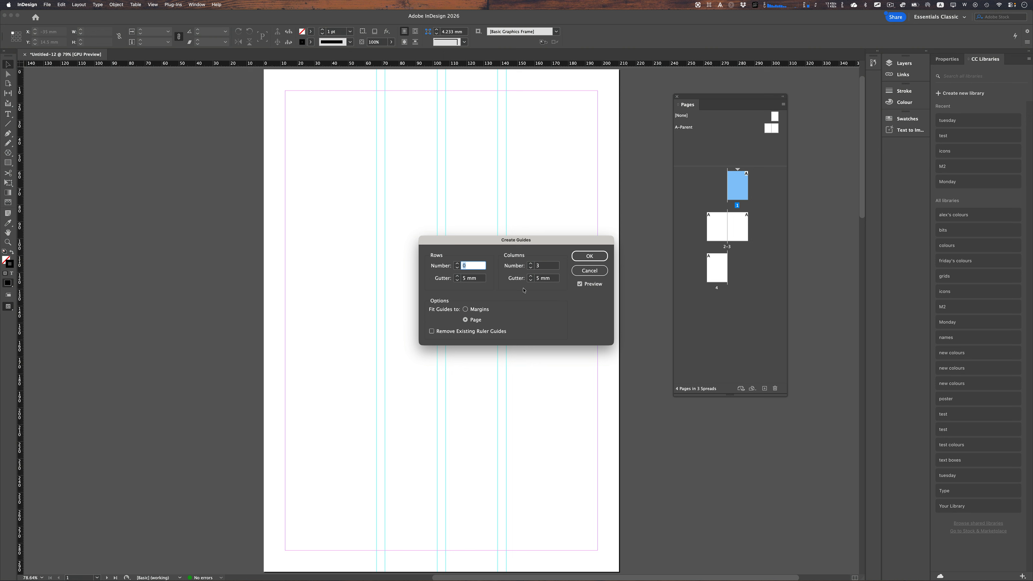
left_click(531, 281)
left_click(531, 281)
left_click(531, 281)
left_click(531, 281)
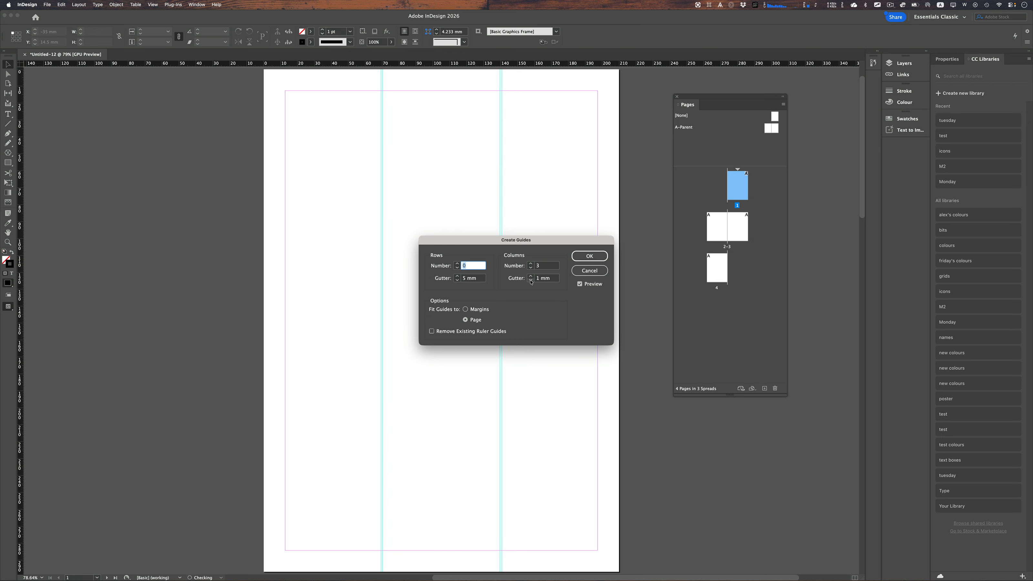
left_click(531, 281)
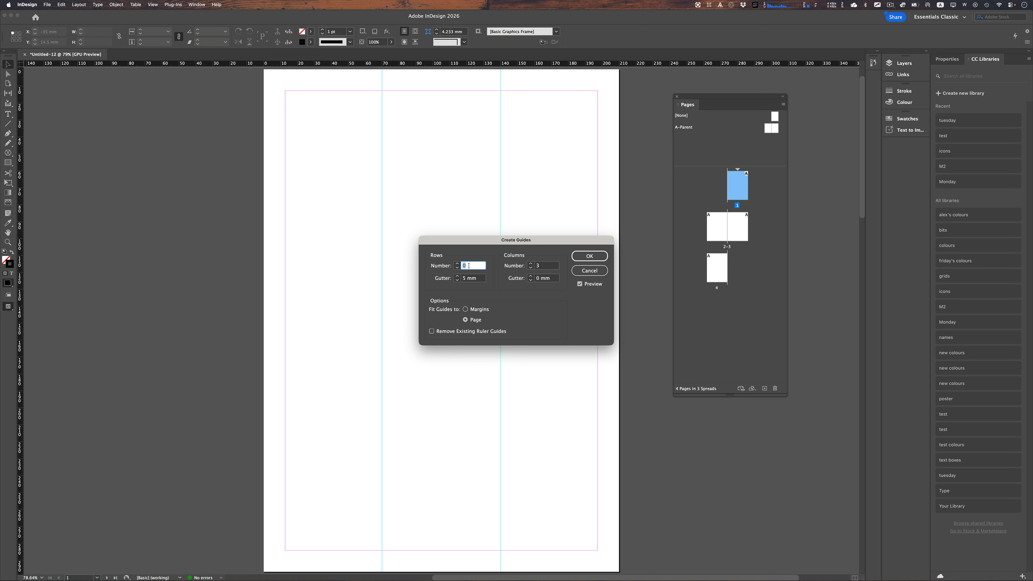
- Set 3 rows with a 0 mm gutter and create the page guides
left_click(458, 264)
left_click(458, 264)
left_click(458, 263)
left_click(457, 281)
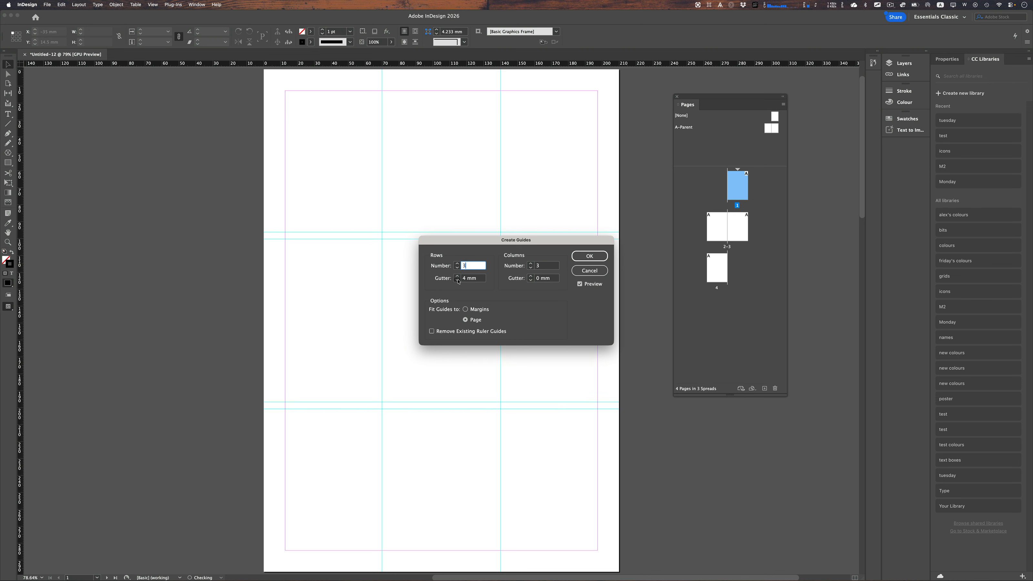
left_click(457, 280)
left_click(457, 281)
left_click(458, 281)
left_click(458, 280)
left_click(597, 256)
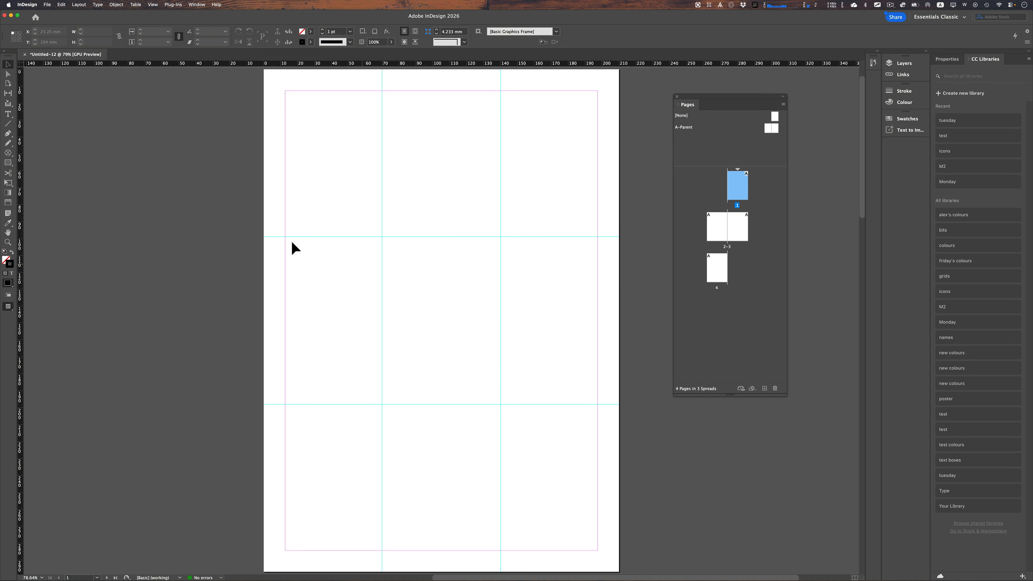
- Draw a rectangle frame about 71 × 94 mm in the upper-left area of the guide grid
left_click(14, 156)
left_click(23, 164)
left_click_drag(321, 166, 442, 325)
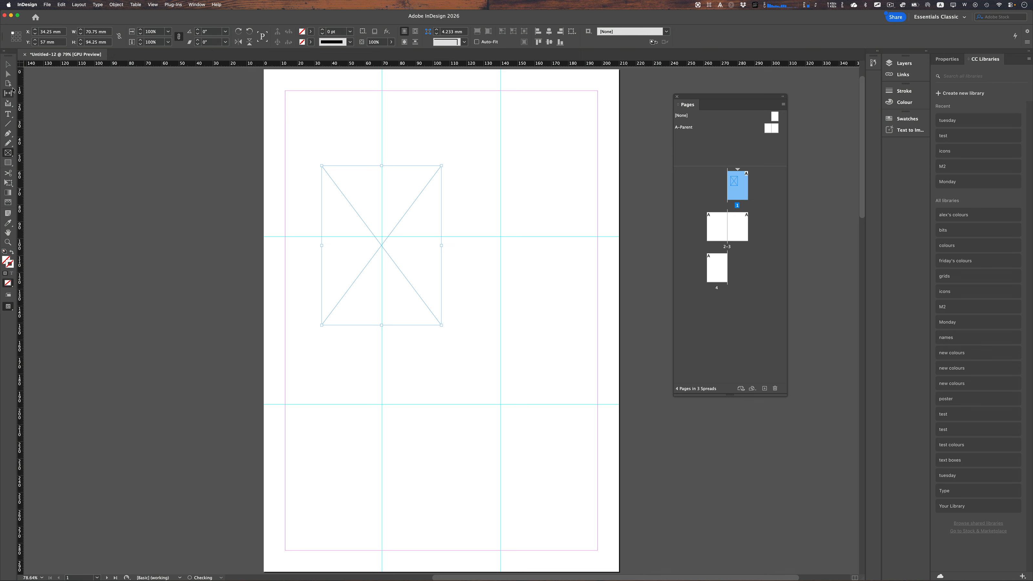
- Fill the frame with green and resize it to 65 × 84.25 mm
left_click(8, 64)
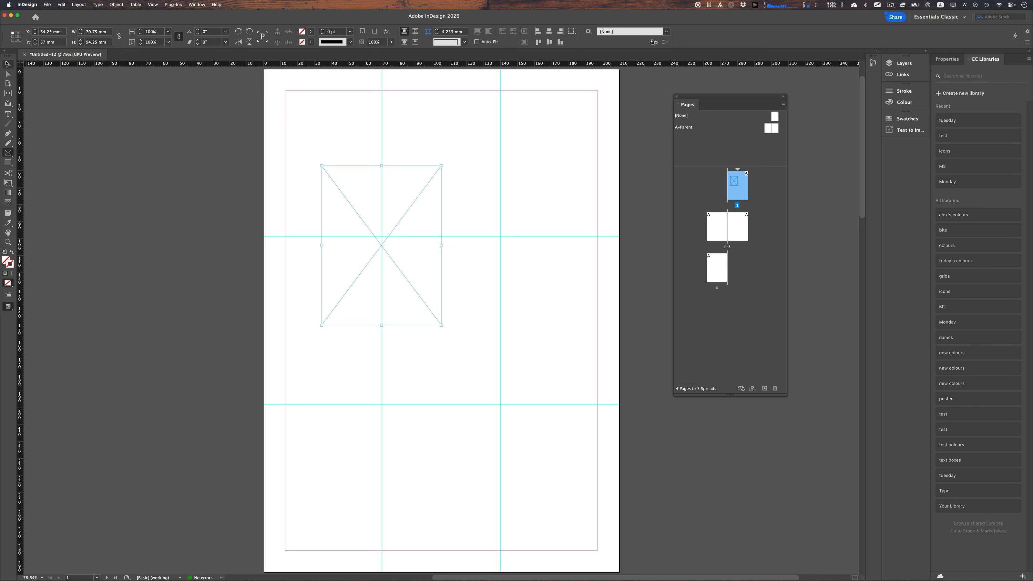
double_click(6, 260)
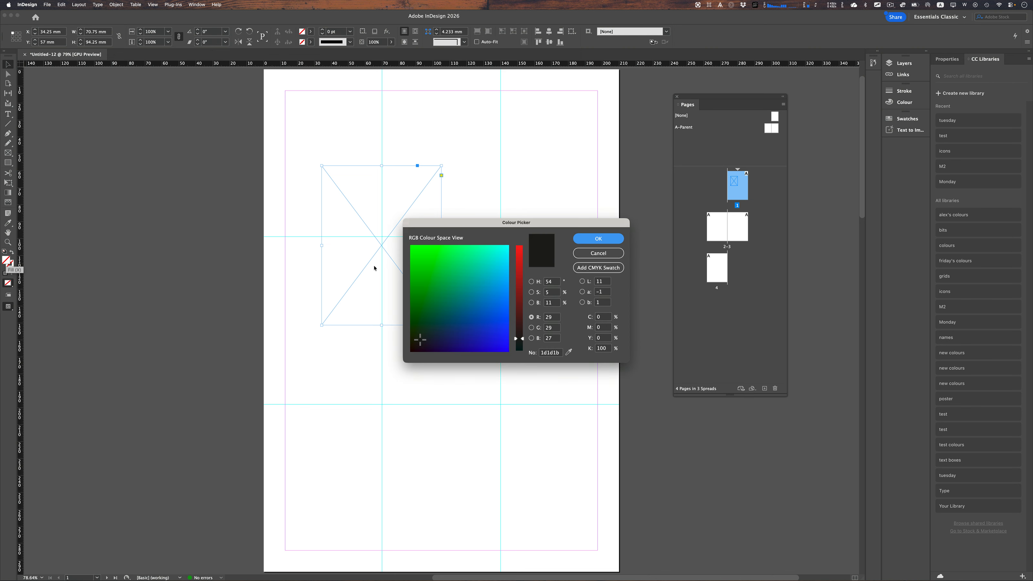
left_click(459, 255)
left_click(595, 239)
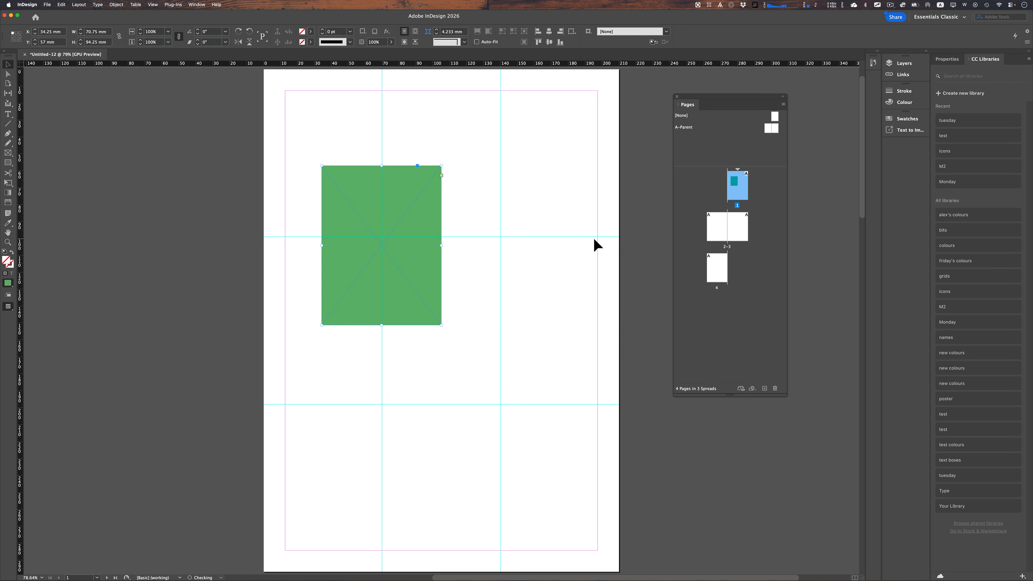
left_click_drag(442, 325, 405, 266)
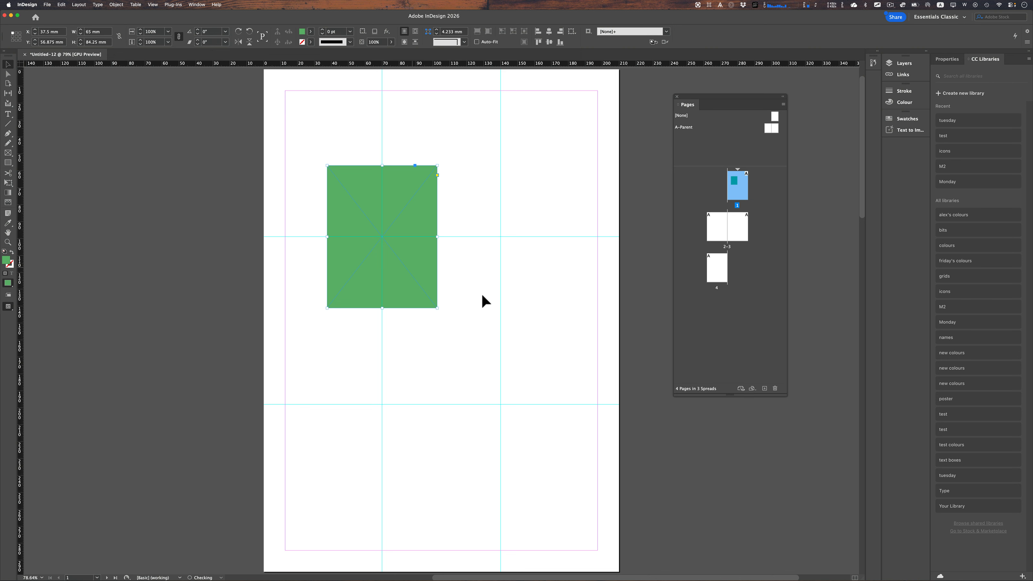
- Preview the page without guides and frame edges, then return to the normal view
key("w")
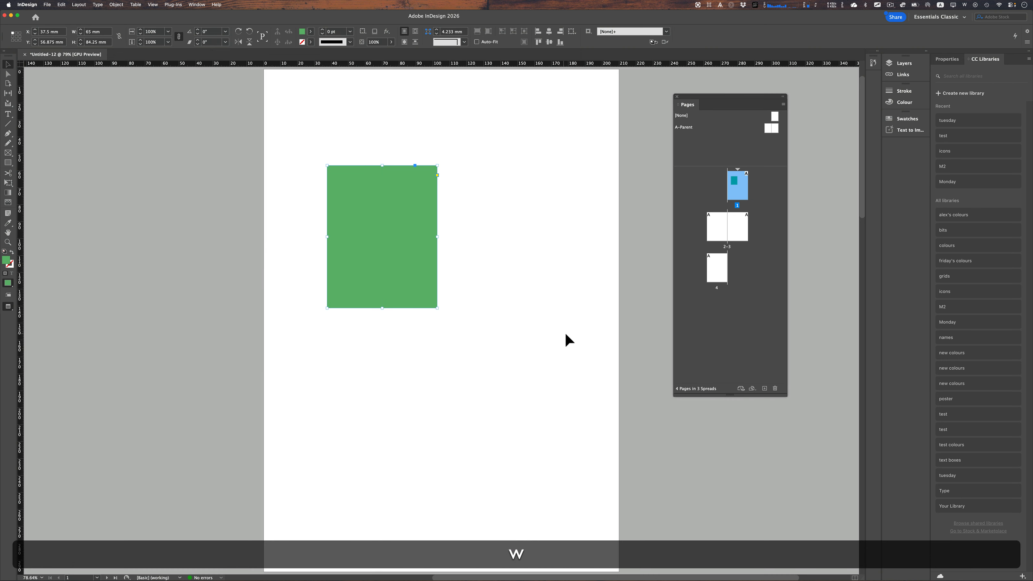
left_click(586, 339)
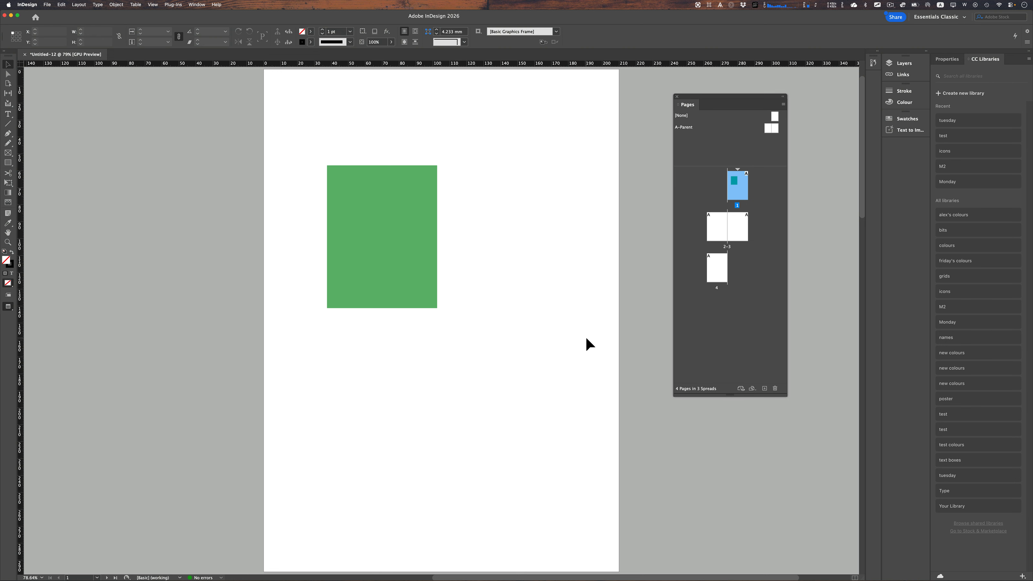
key("w")
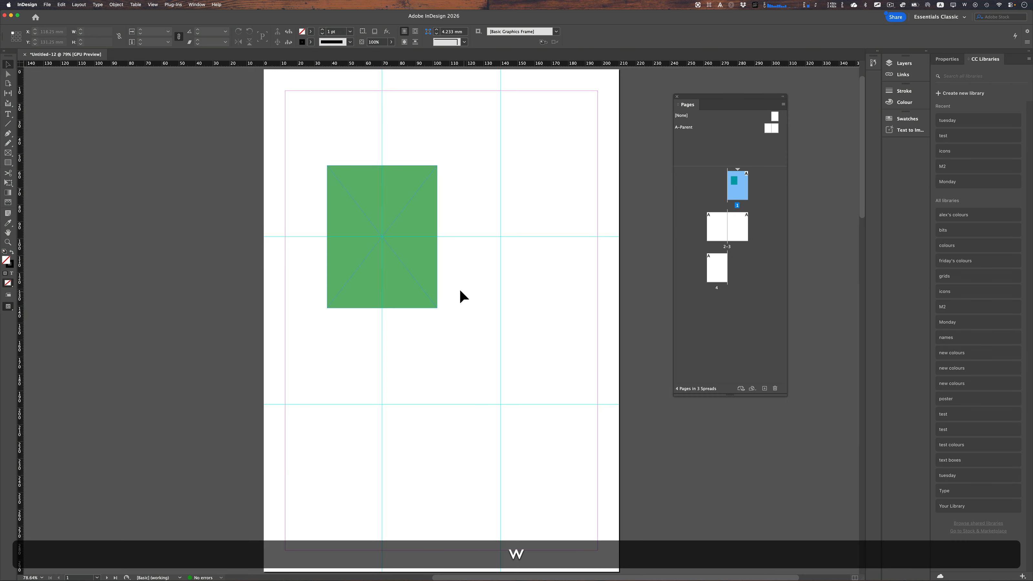
- Draw a small rectangle frame about 26 × 28 mm in the lower-right grid area
left_click(7, 152)
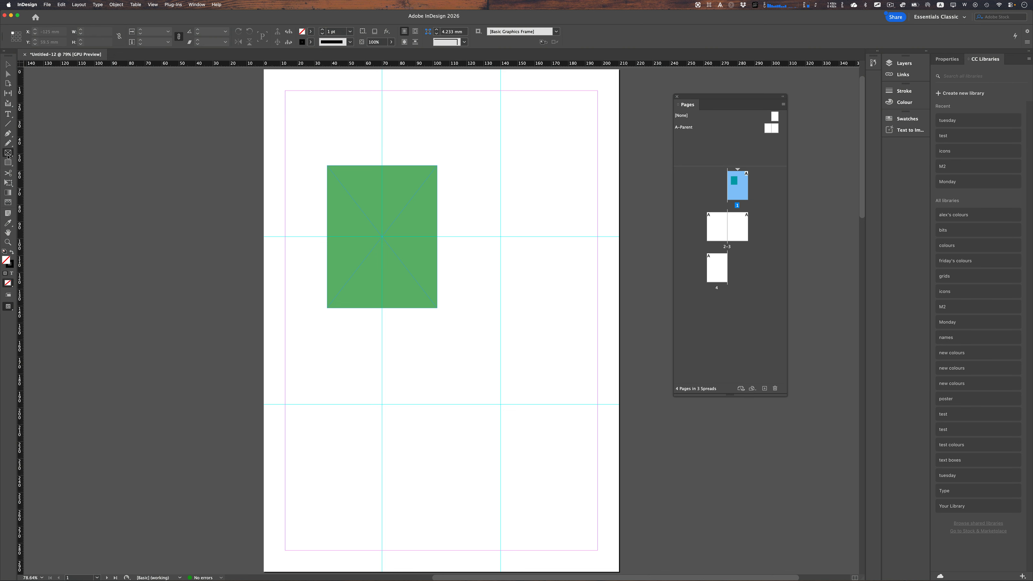
left_click_drag(480, 385, 528, 437)
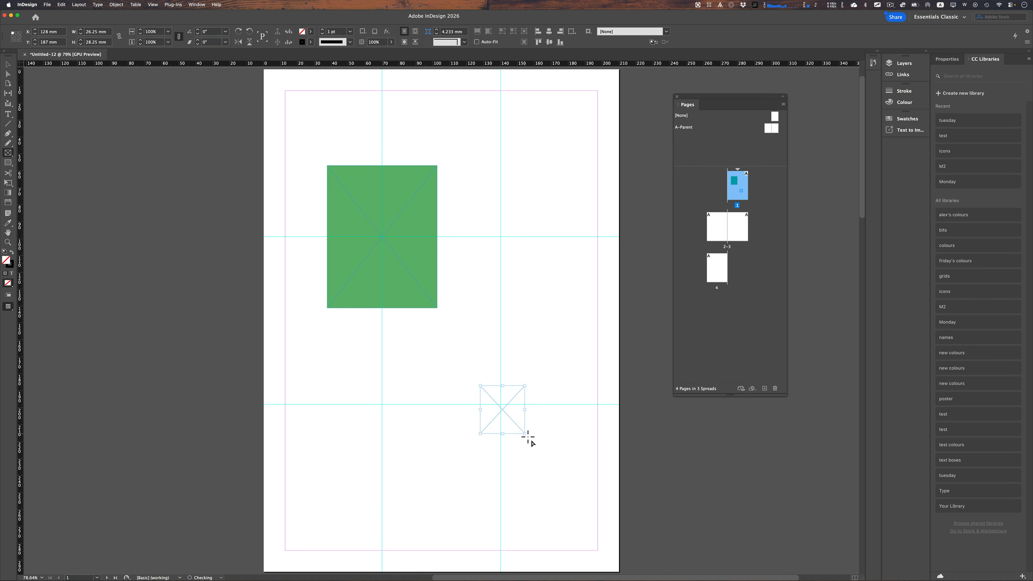
key("v")
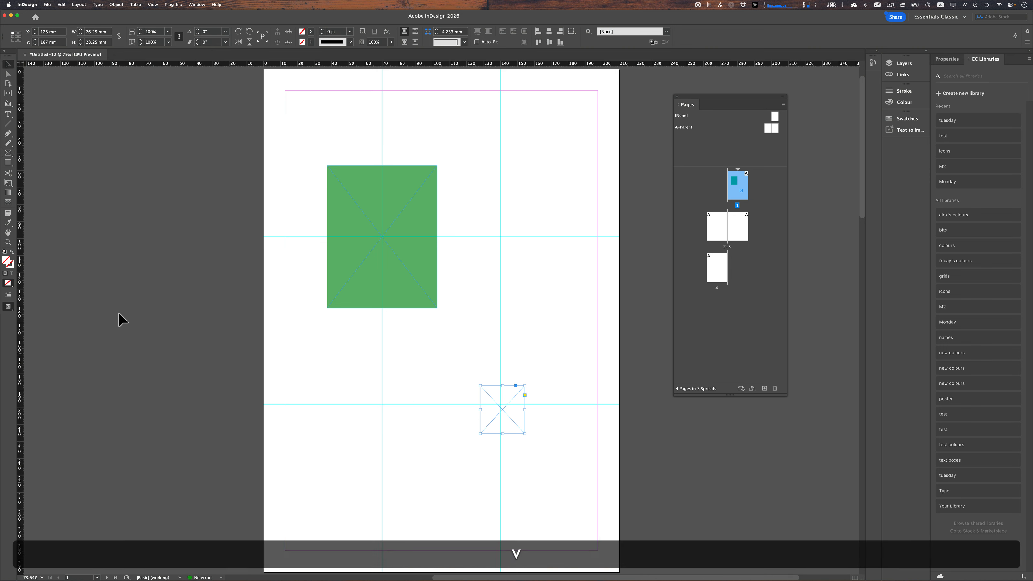
- Fill the small frame with a blue colour
double_click(7, 262)
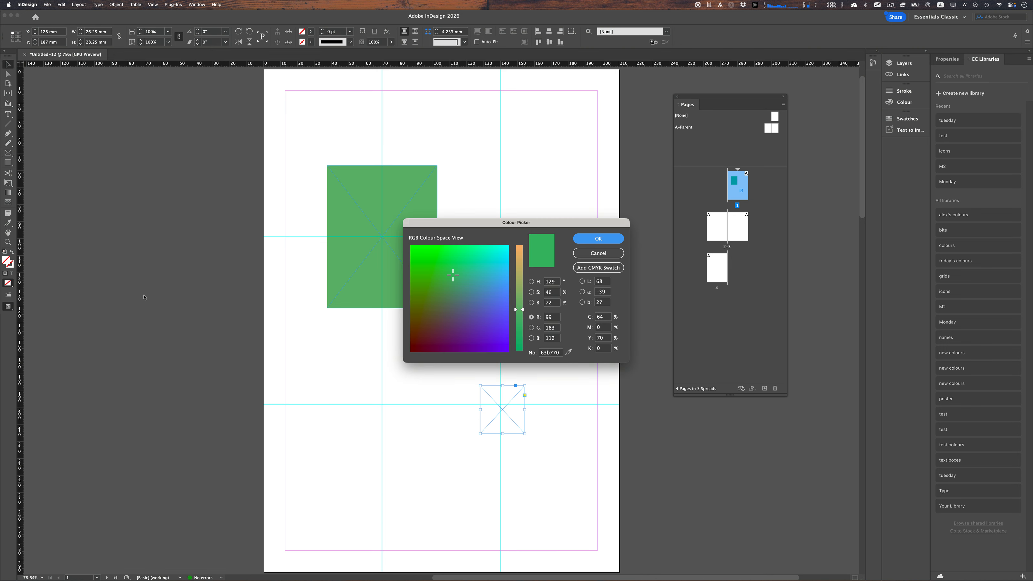
left_click(478, 302)
left_click(598, 239)
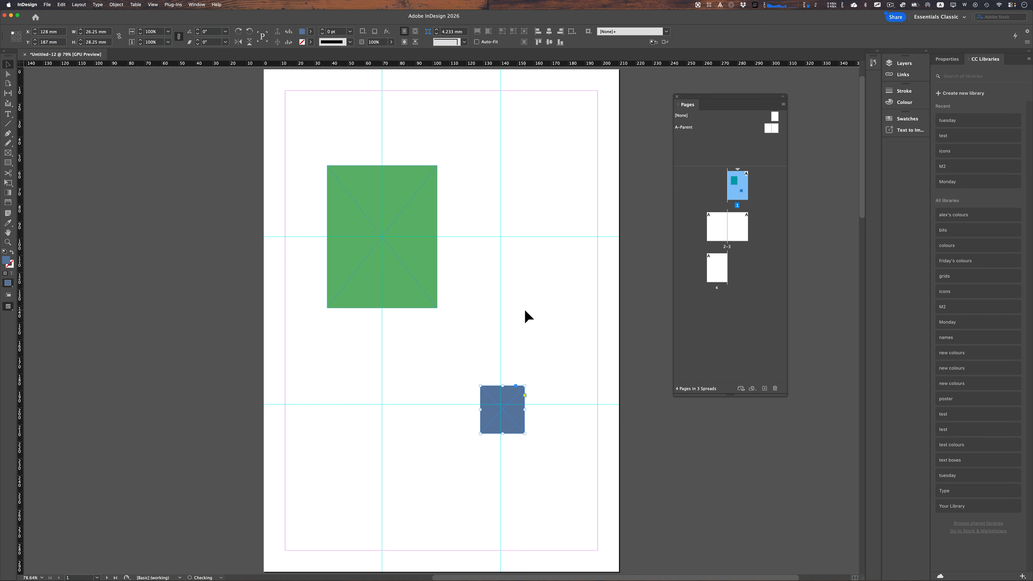
- Nudge the blue frame slightly up and left, then preview the page without guides and return to the normal view
left_click_drag(514, 425, 512, 420)
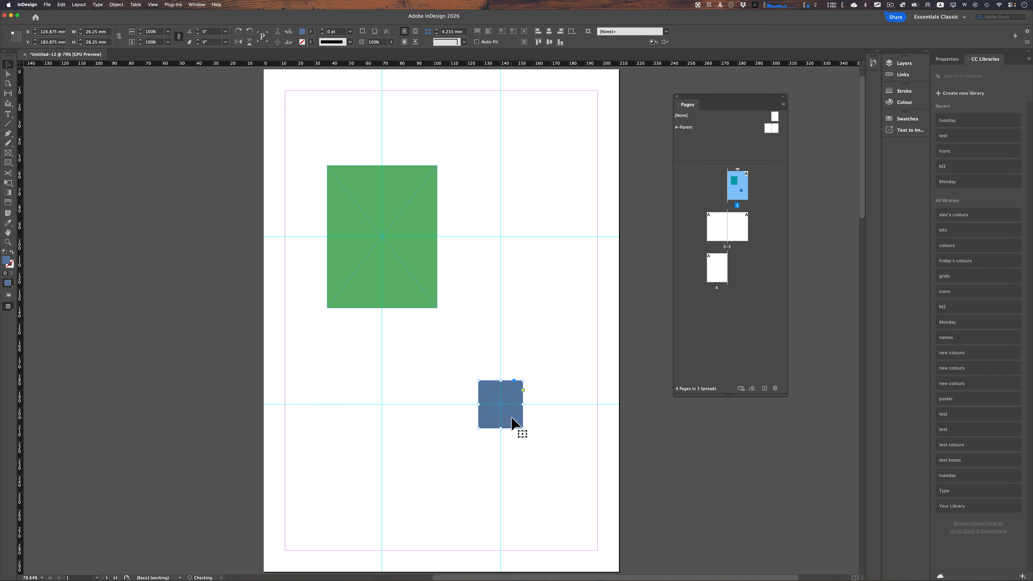
left_click(542, 416)
key("w")
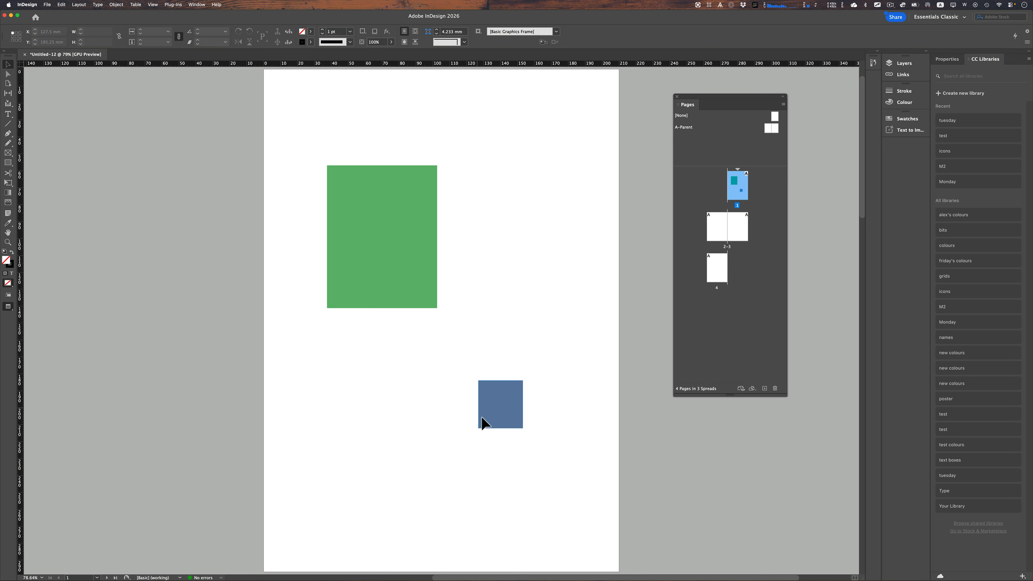
left_click(497, 406)
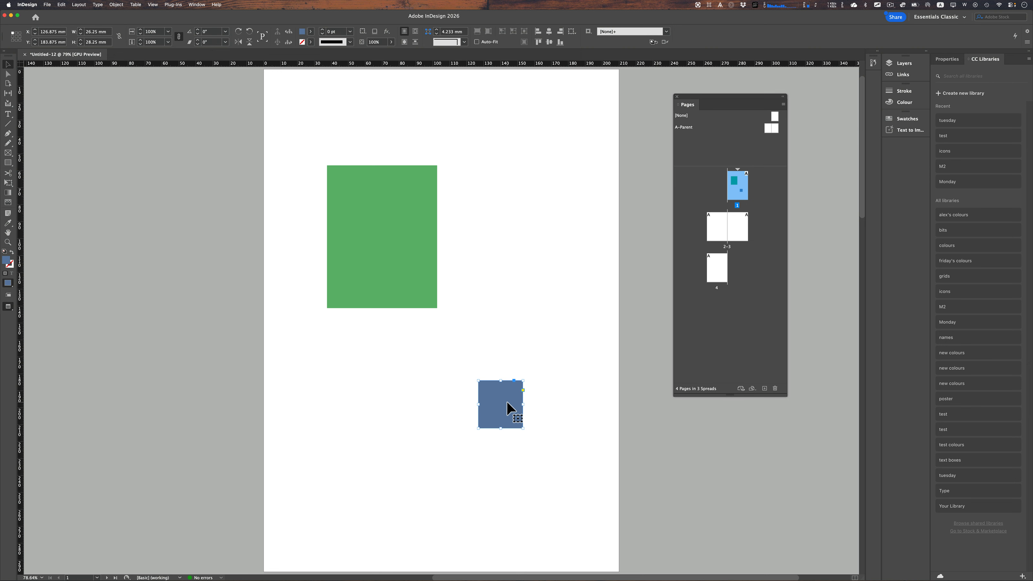
left_click(499, 357)
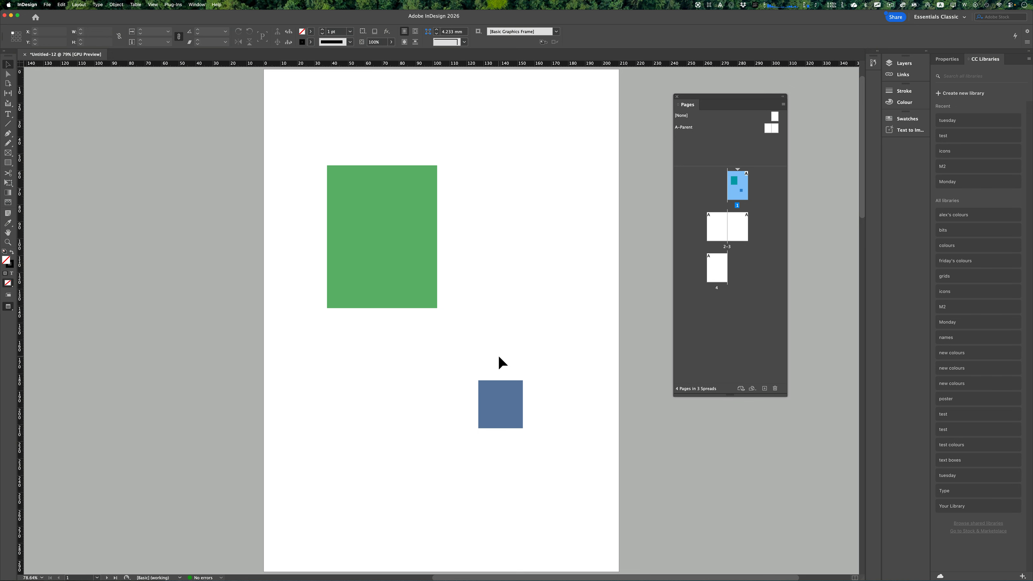
key("w")
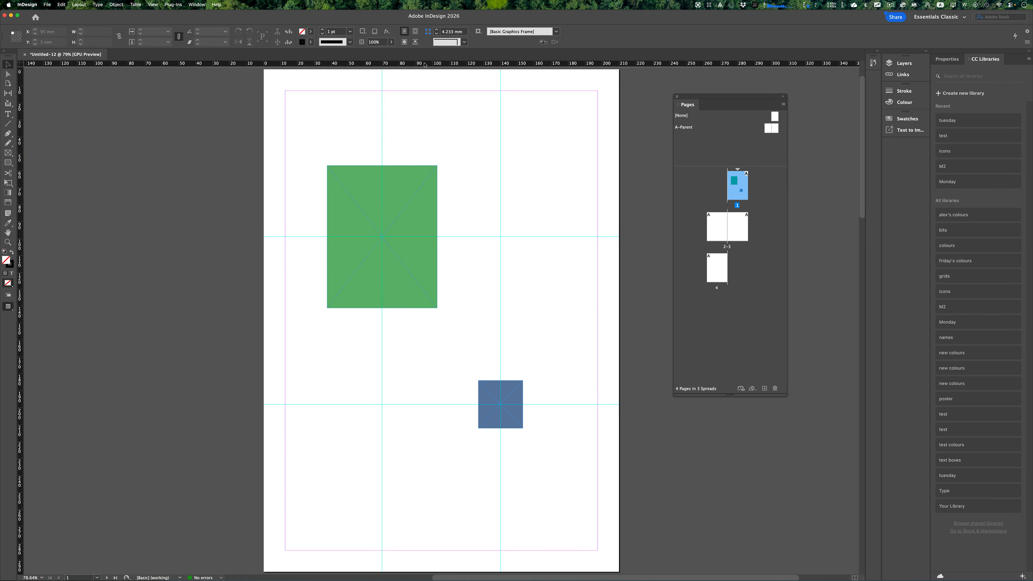
- Pull a new horizontal ruler guide down to about 36 mm from the top of the page
left_click_drag(424, 65, 421, 130)
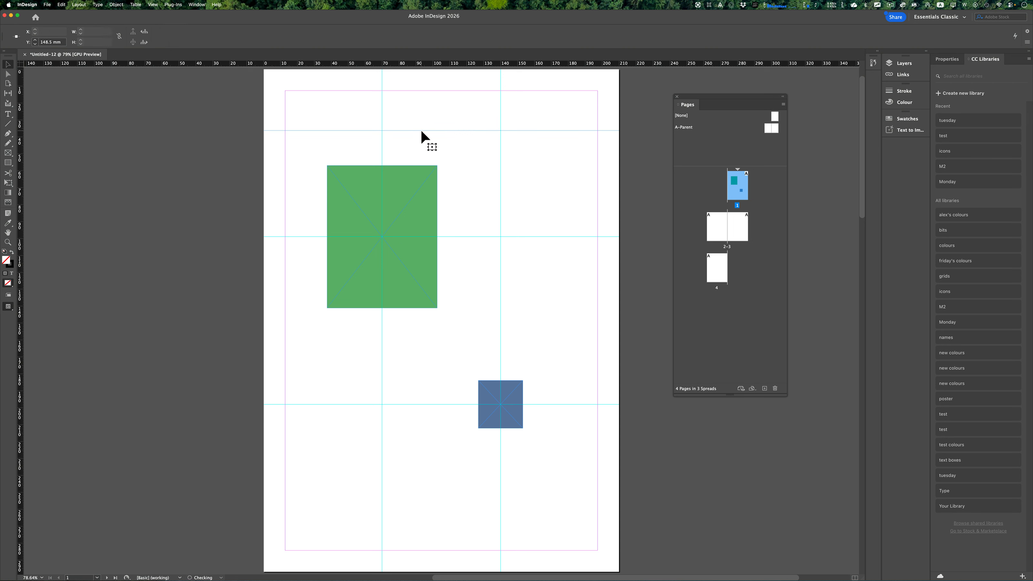
- Try setting the new guide's Y position to 297/3 mm, then undo the change
left_click(64, 45)
type("297")
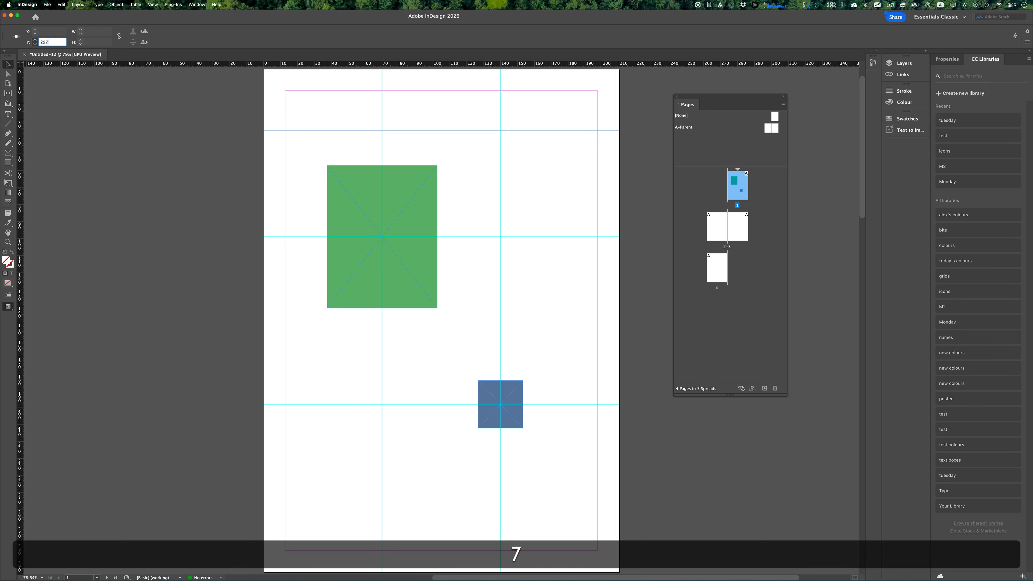
type("/3")
key("Return")
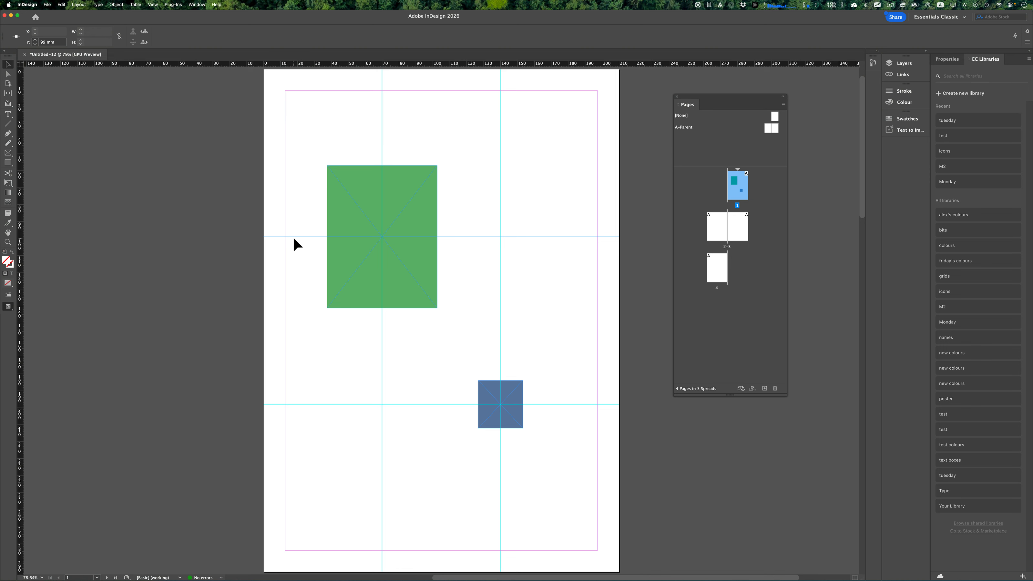
key("super+z")
key("super+z")
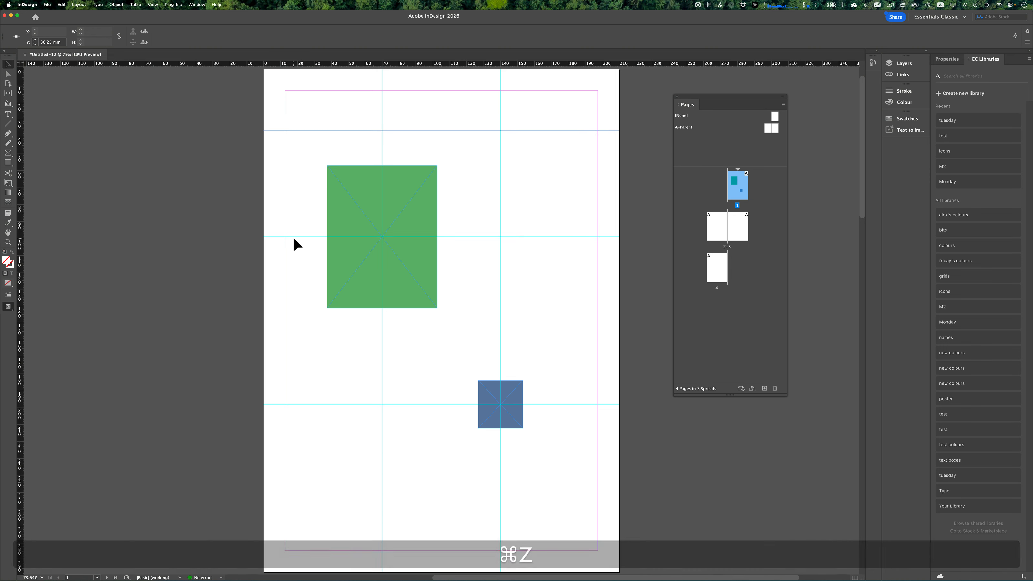